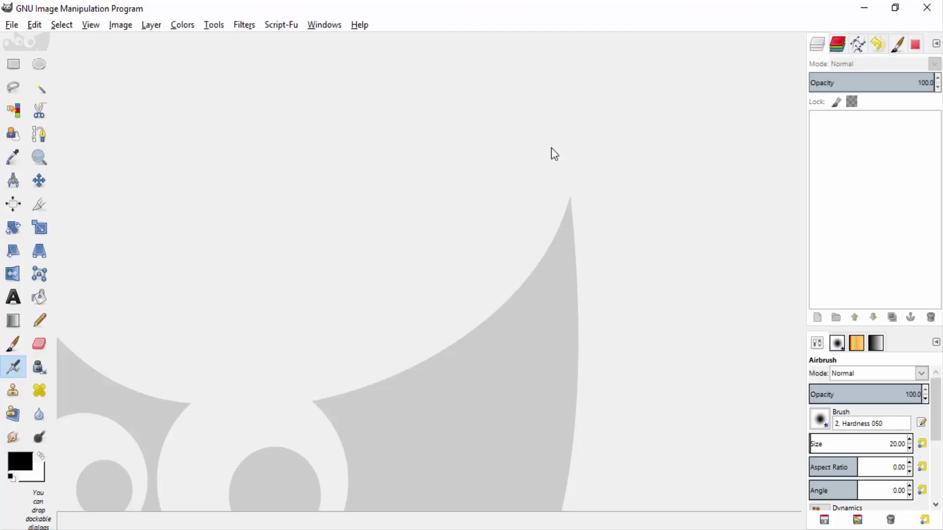
Create a new blank image 1920 pixels wide and 1080 pixels high
left_click(14, 22)
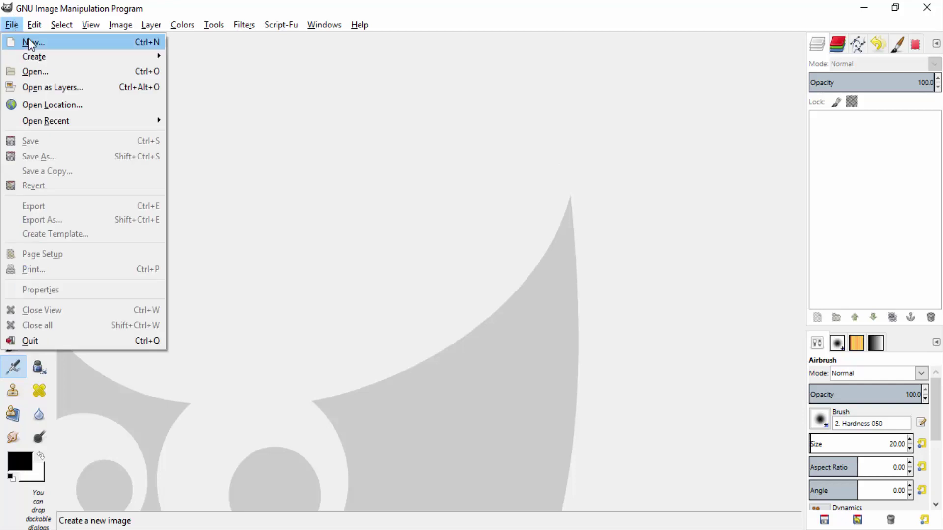
left_click(27, 40)
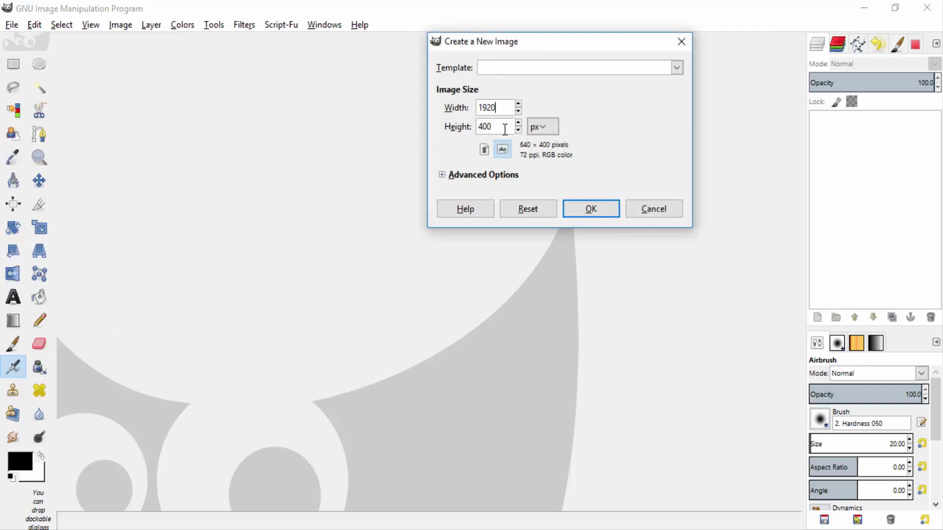
key("Tab")
type("1080")
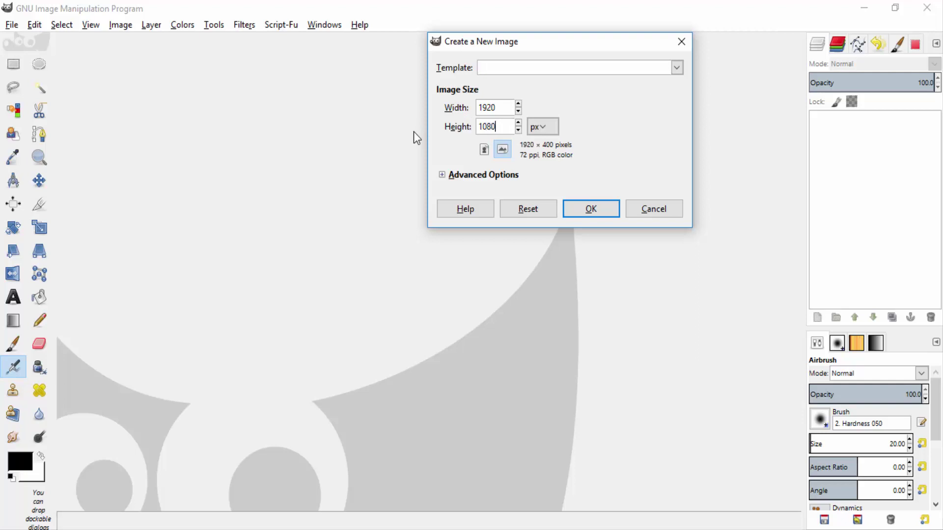
left_click(603, 211)
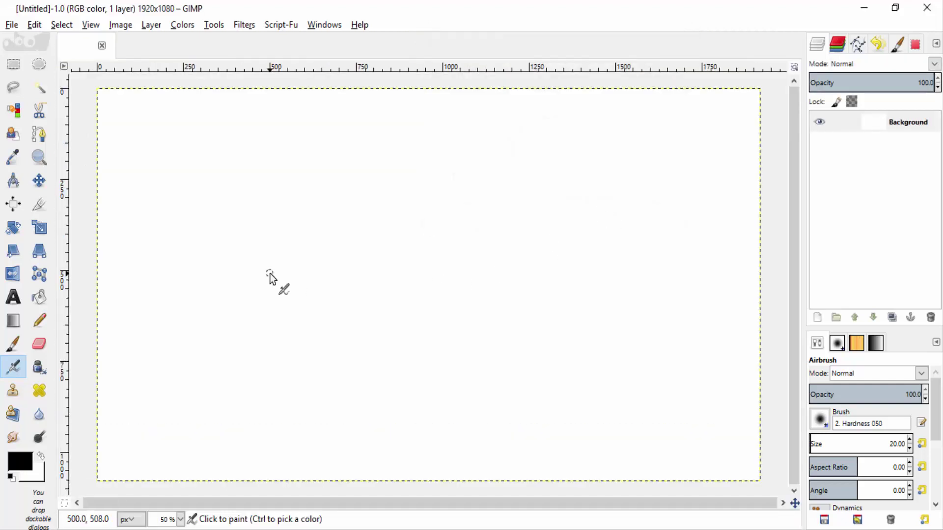
Choose the Text tool and set its font to Segoe UI Bold
left_click(13, 298)
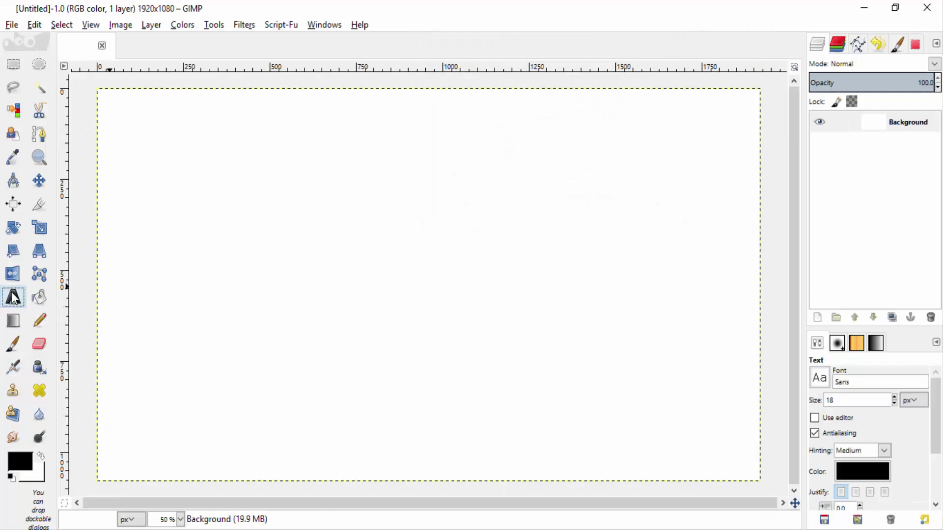
left_click(820, 378)
scroll(860, 291, "down", 2)
scroll(860, 290, "down", 2)
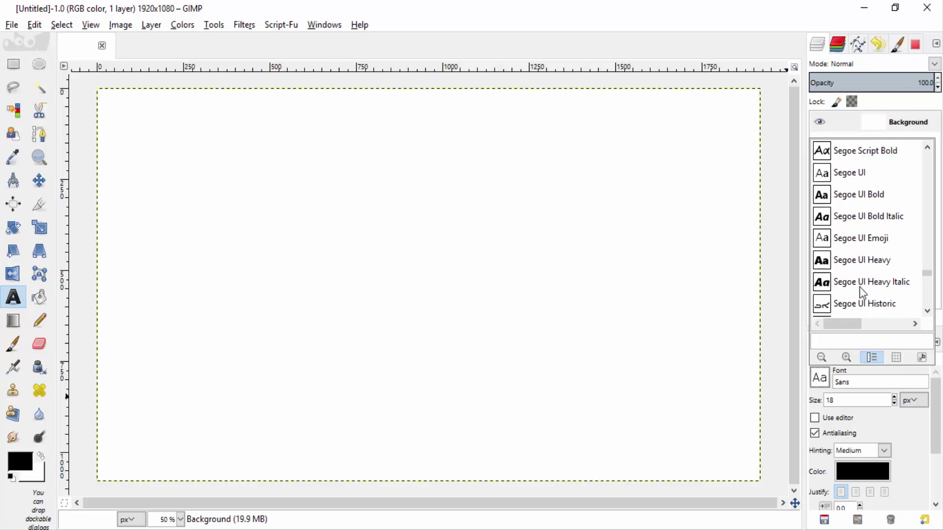
scroll(858, 288, "down", 1)
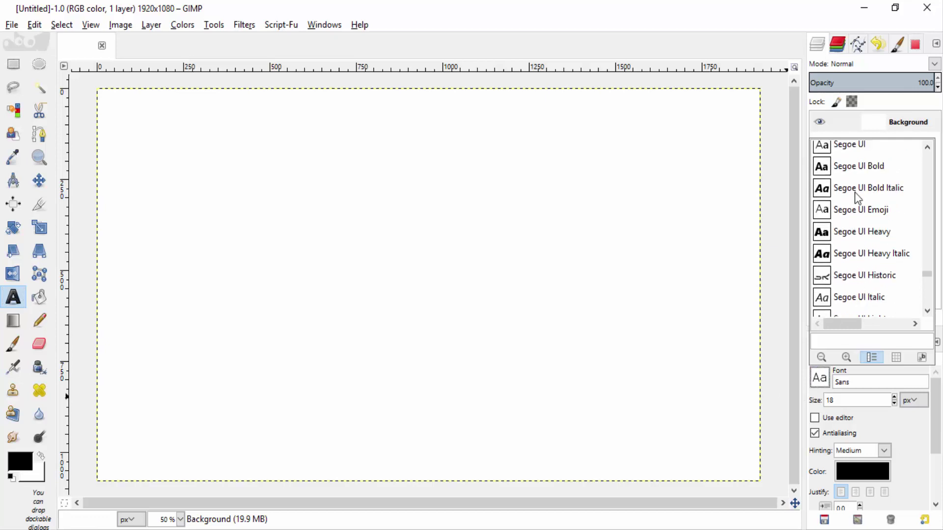
scroll(856, 195, "up", 1)
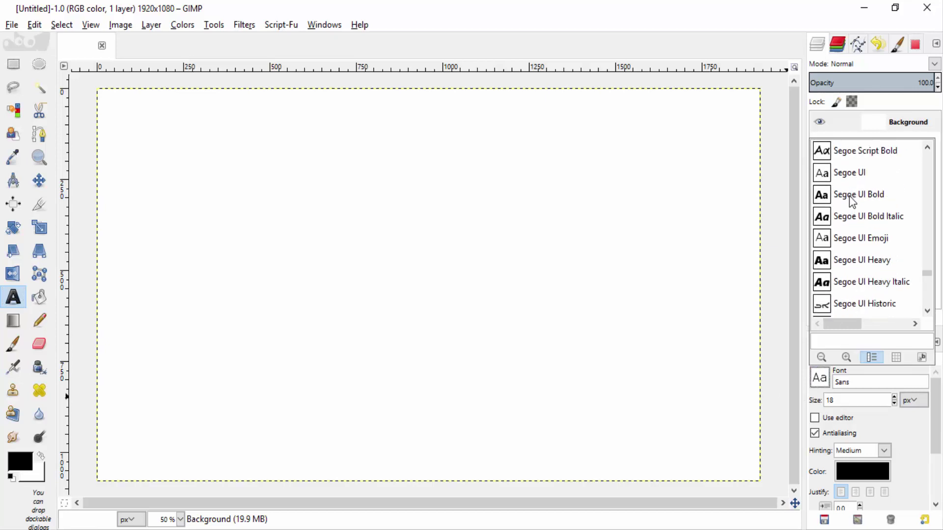
left_click(850, 197)
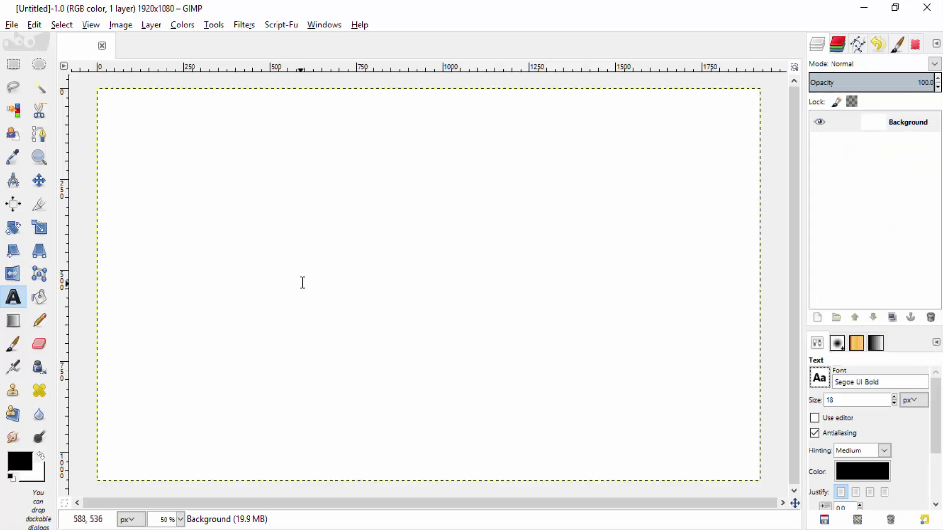
Type GIMP on the canvas and enlarge the text to about 397 px
left_click(274, 275)
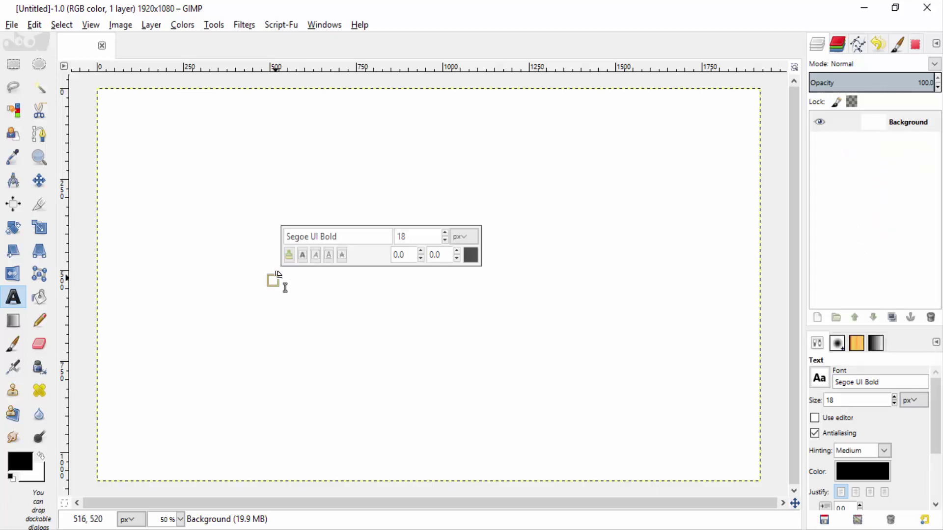
type("GIMP")
double_click(830, 401)
type("85")
left_click_drag(894, 396, 896, 400)
Centre the GIMP text layer horizontally and vertically, then expand it to Layer to Image Size
left_click(13, 204)
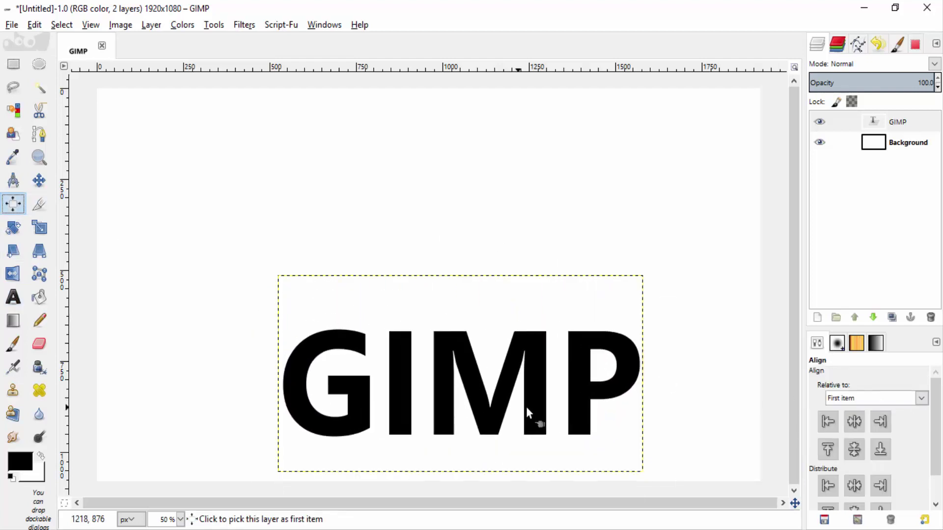
left_click(533, 403)
left_click(854, 421)
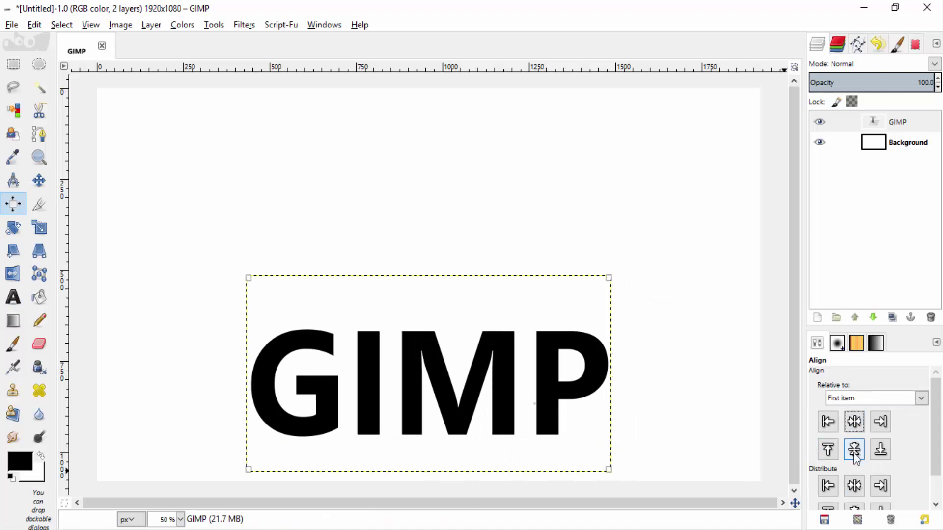
left_click(854, 449)
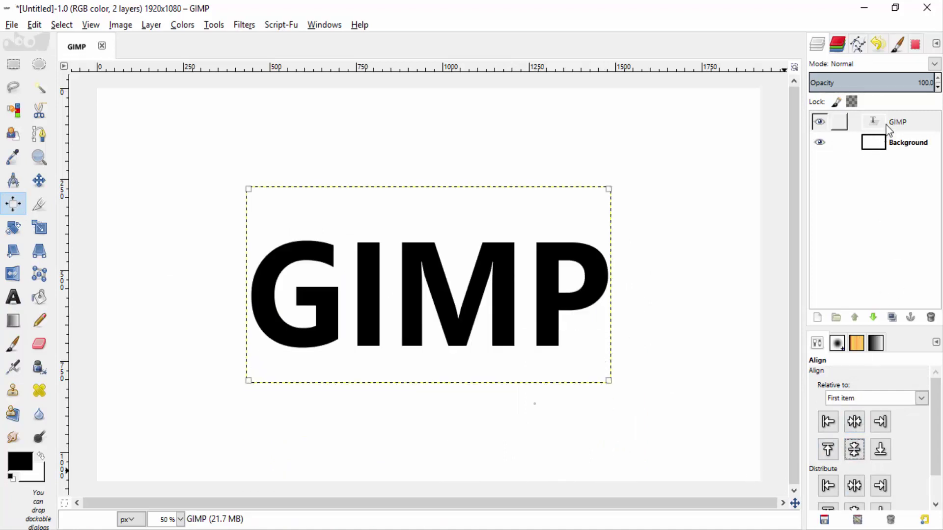
right_click(884, 124)
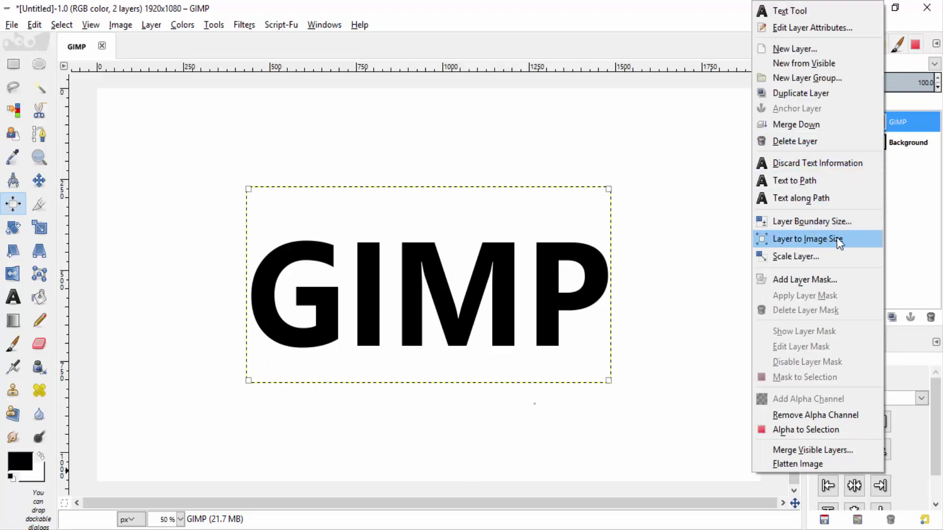
left_click(826, 239)
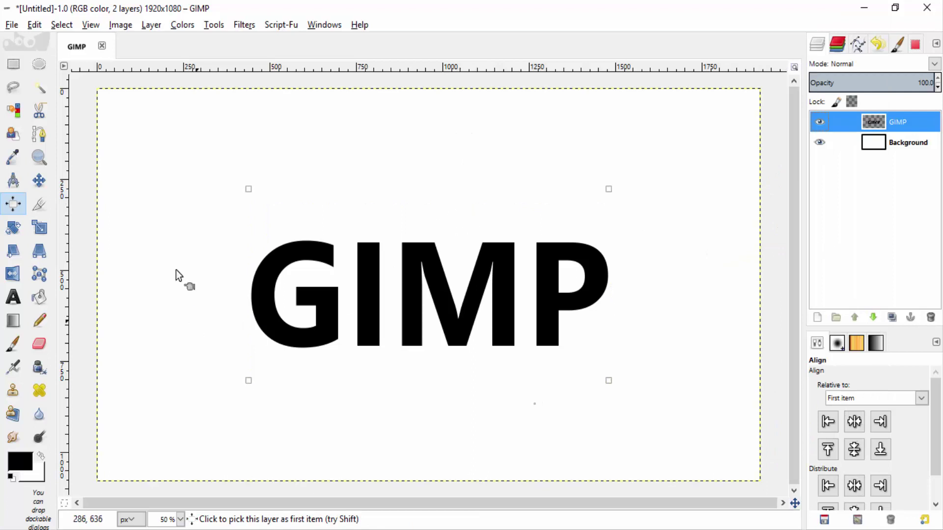
Start Filters > Map > Map Object with Transparent background and live preview enabled
left_click(244, 26)
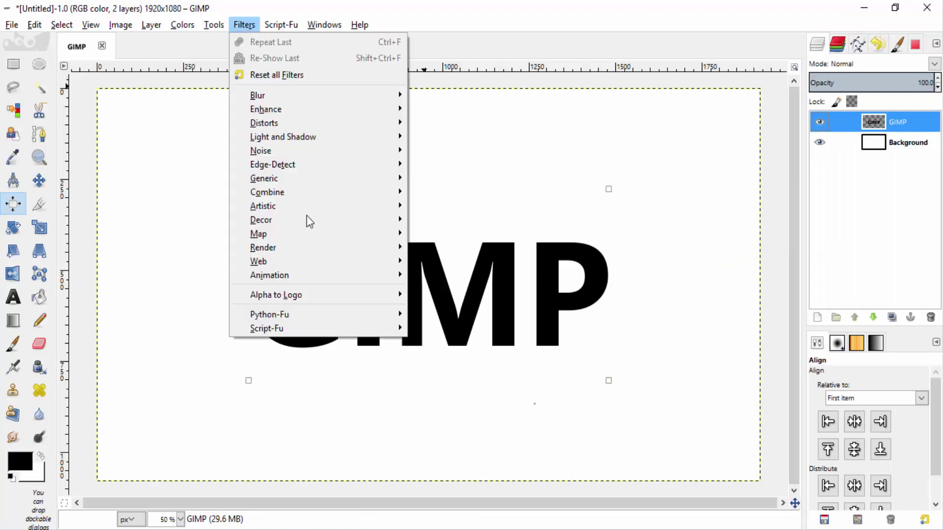
mouse_move(309, 232)
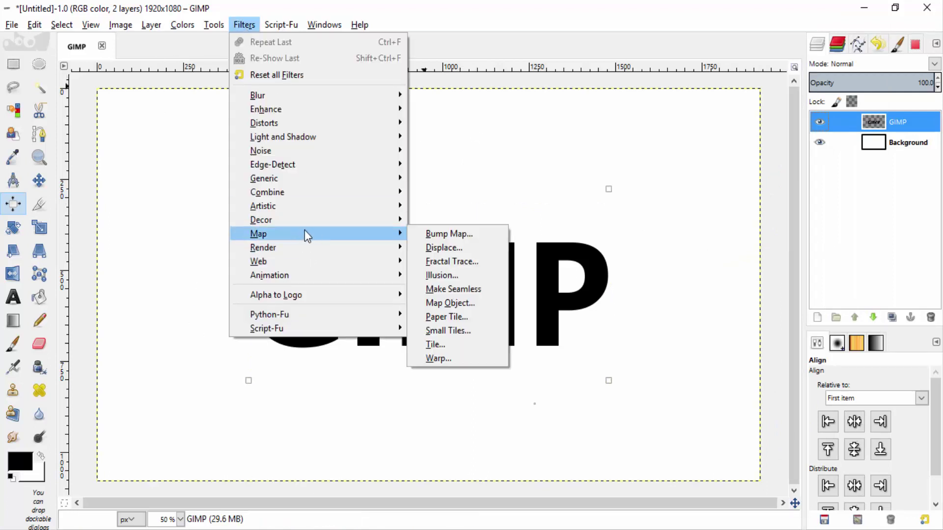
left_click(455, 303)
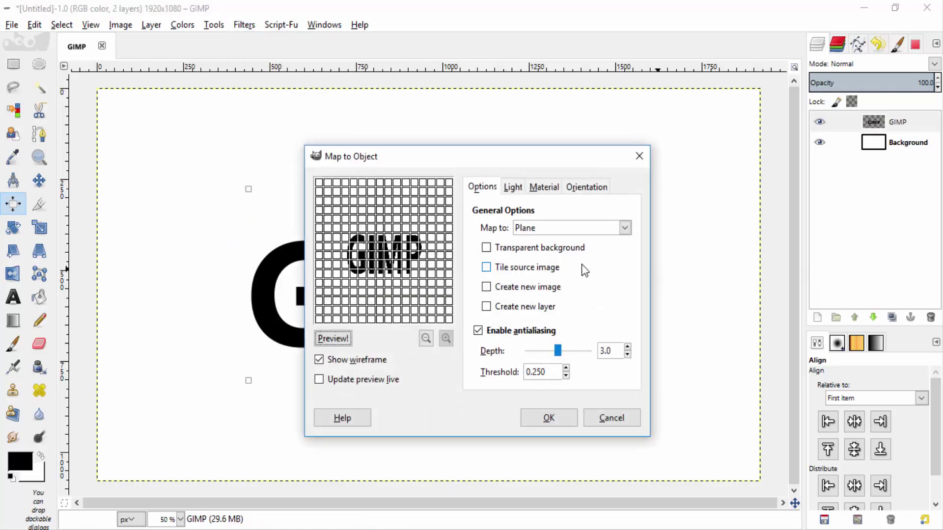
left_click(488, 249)
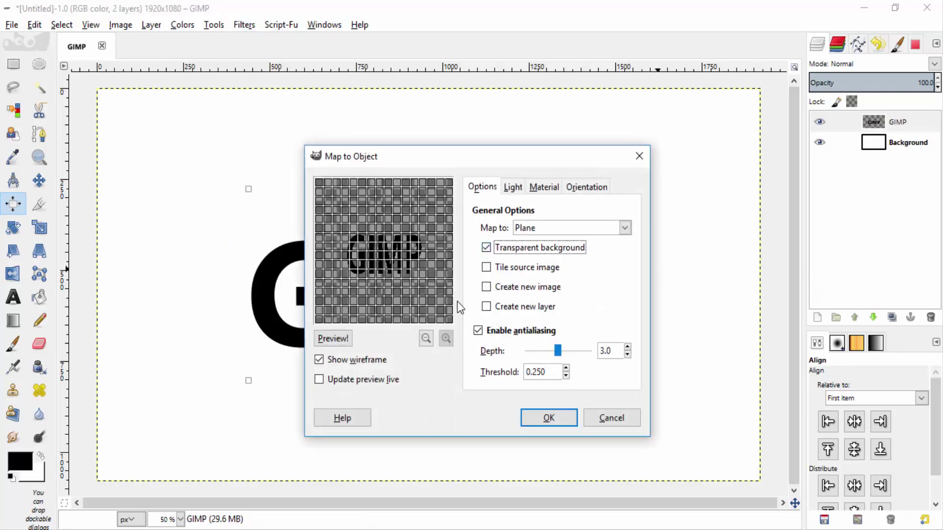
left_click(319, 380)
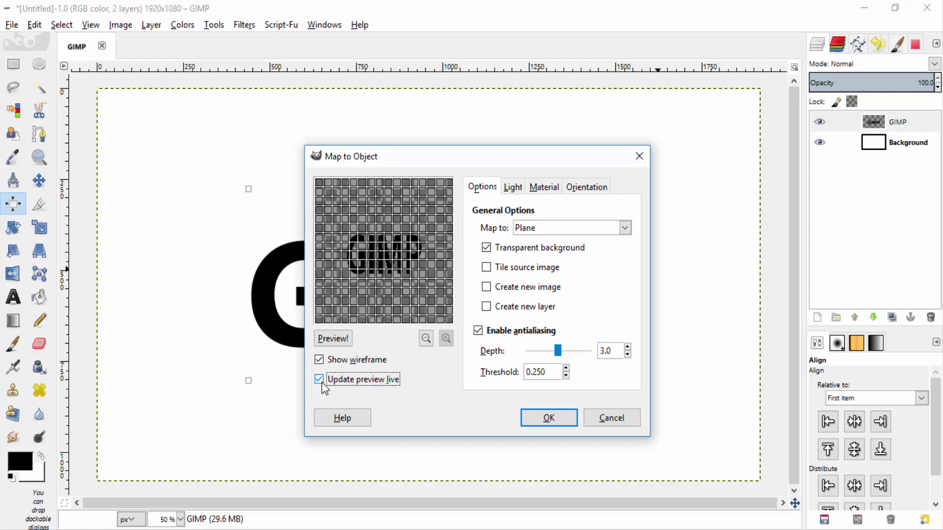
Set the Orientation rotations for Z and X both to -40
left_click(588, 188)
left_click(600, 352)
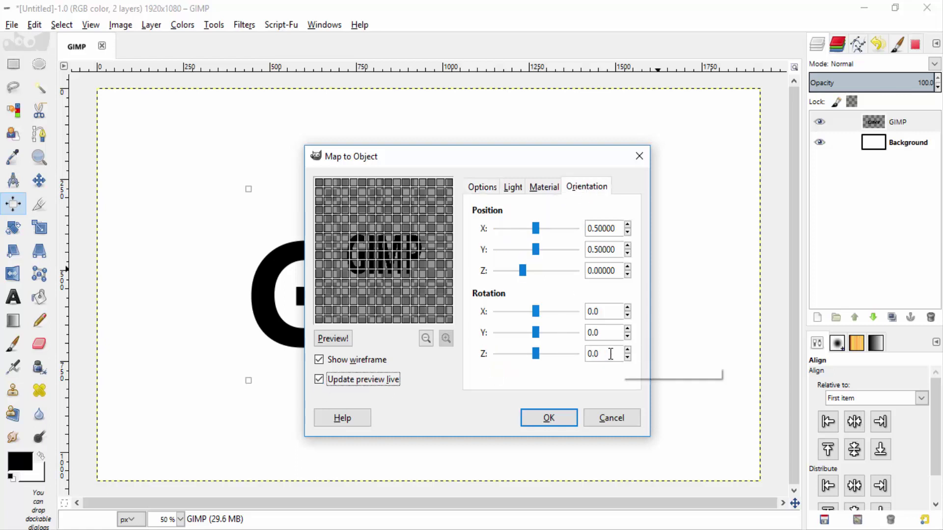
double_click(583, 356)
type("-40")
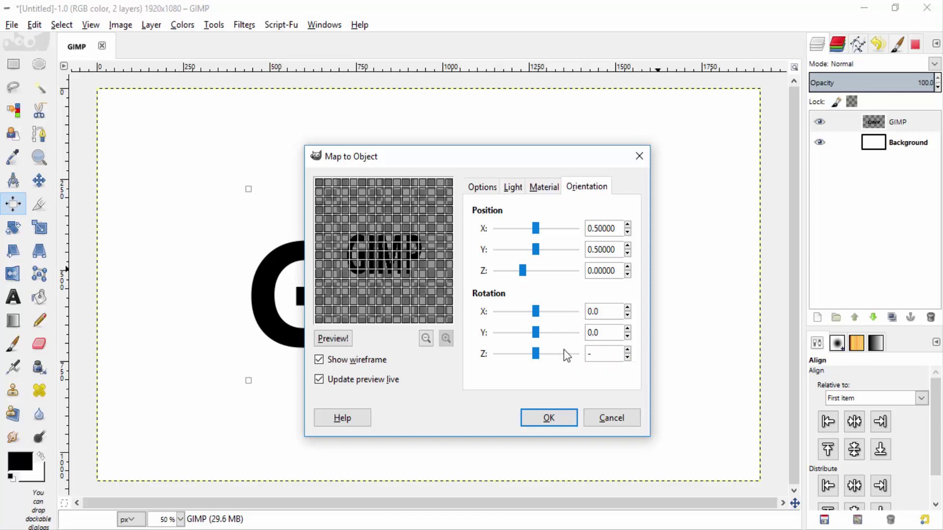
left_click(600, 314)
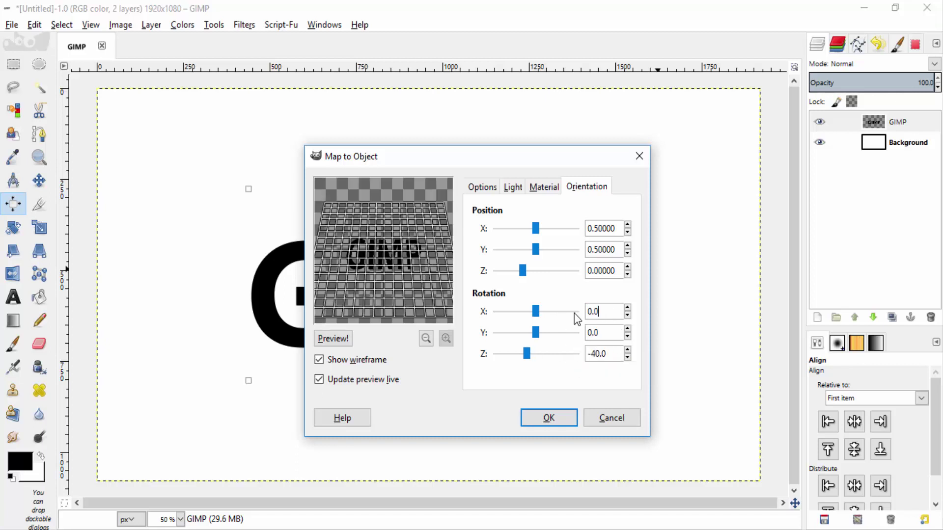
left_click_drag(600, 310, 565, 312)
left_click(614, 355)
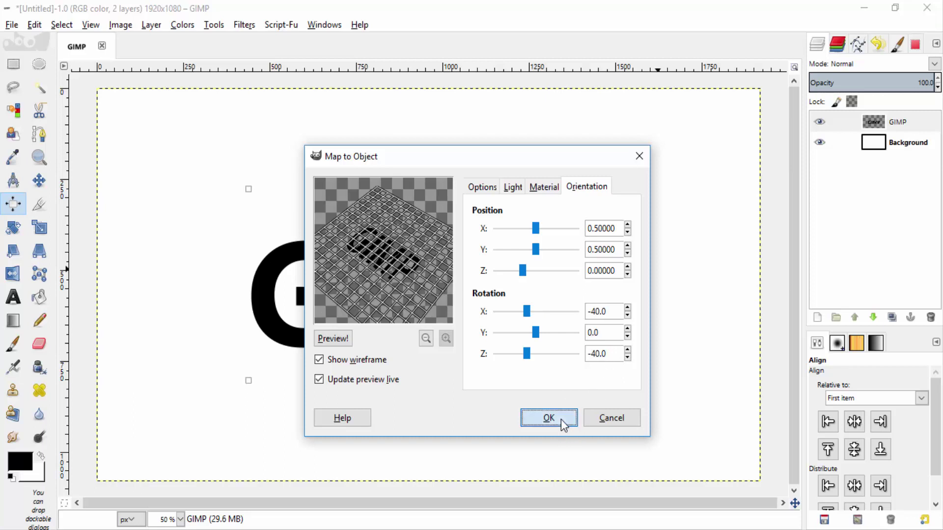
Apply the plane mapping and add a new transparent layer above GIMP
left_click(549, 418)
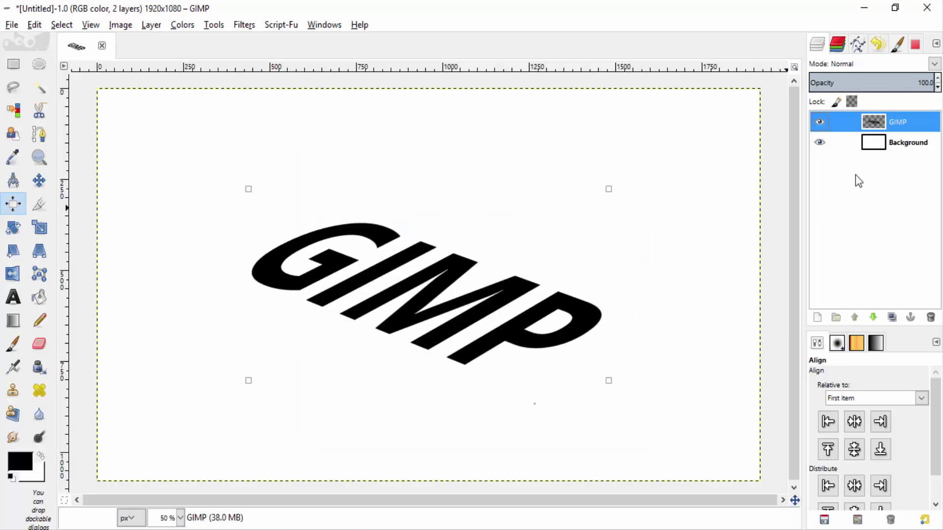
left_click(819, 318)
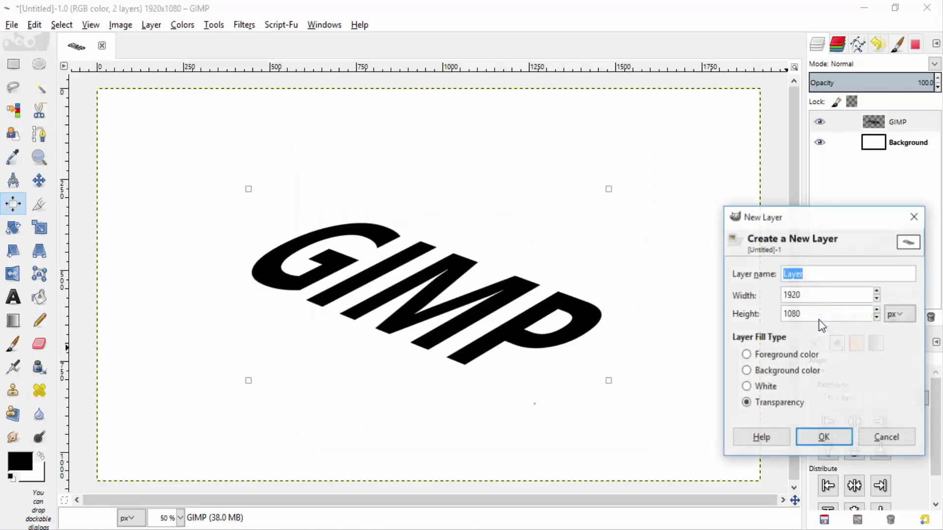
left_click(815, 440)
Select the outline of the tilted GIMP text from its layer
left_click(899, 148)
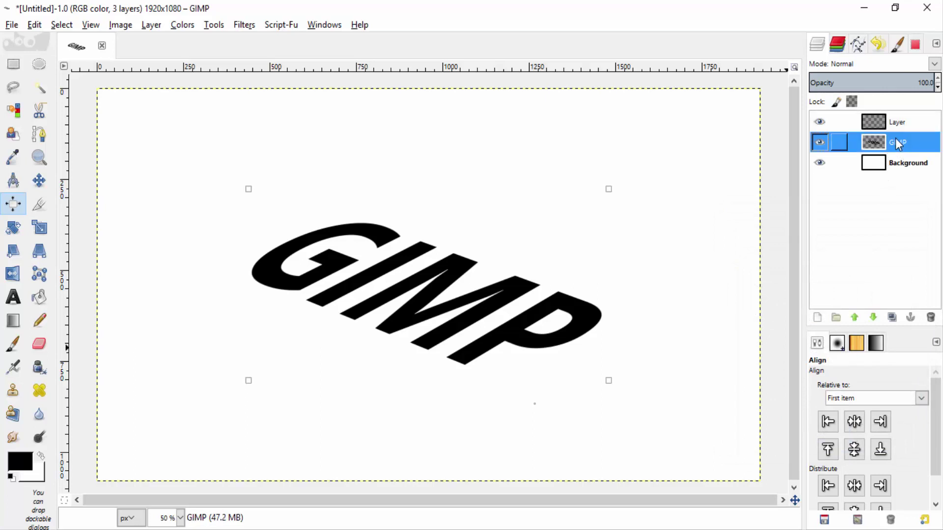
right_click(900, 145)
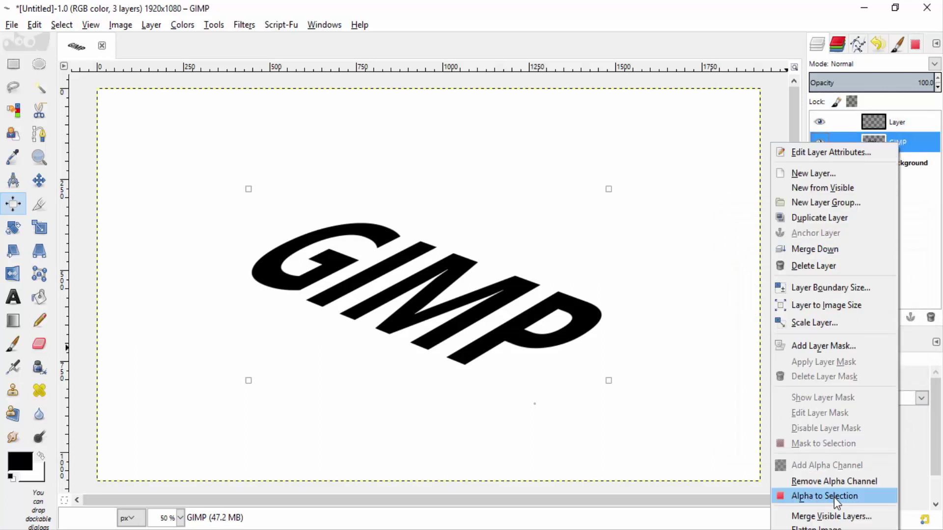
left_click(834, 496)
Rename the new layer 'Top of the 3D text', fixing the # typo
left_click(892, 123)
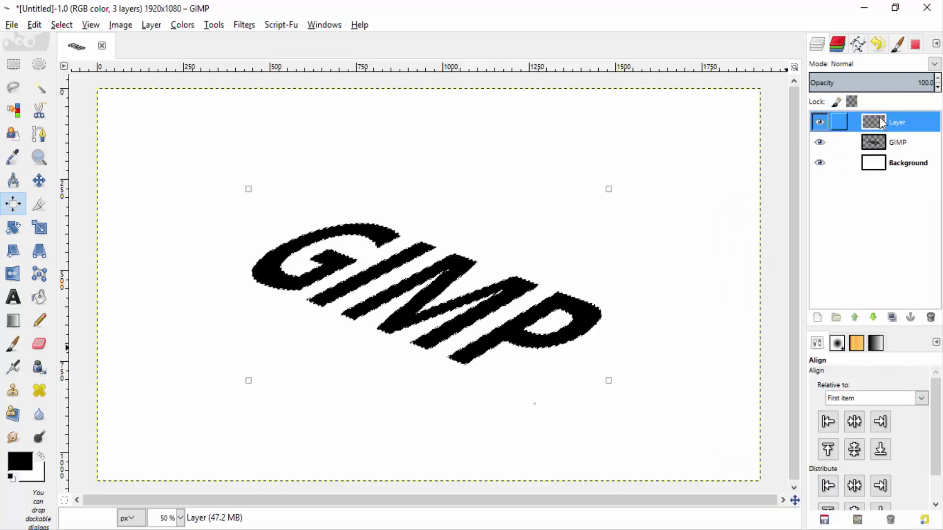
double_click(897, 122)
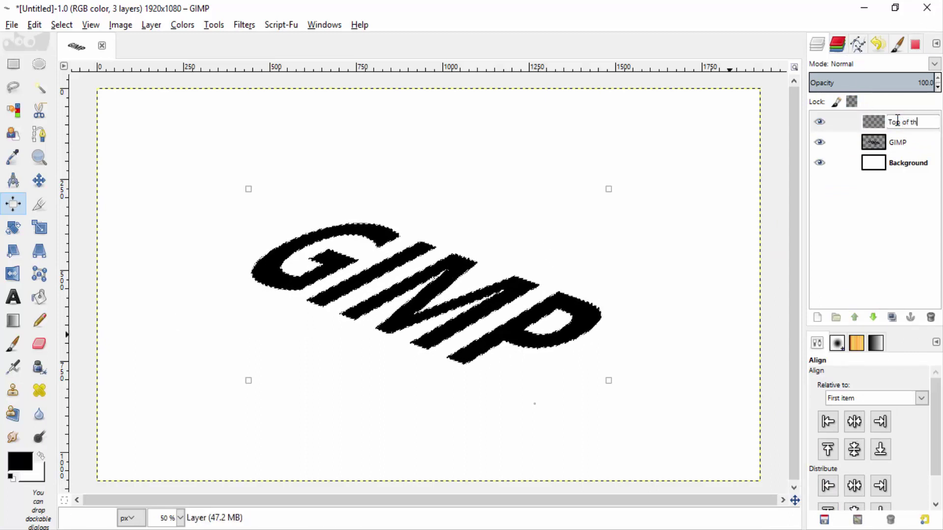
type("Top of the #D text")
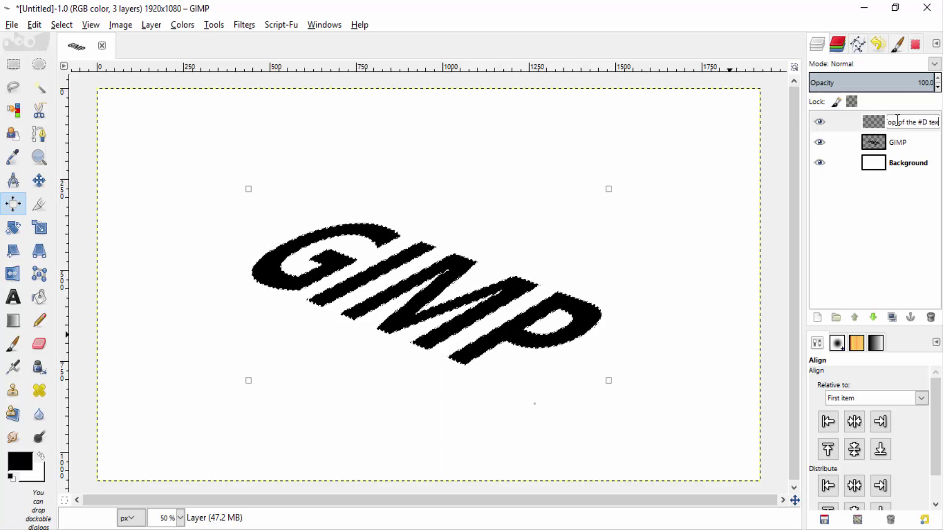
key("Left")
key("Left")
key("Left")
key("Left")
key("Left")
key("Left")
key("BackSpace")
type("3")
key("Return")
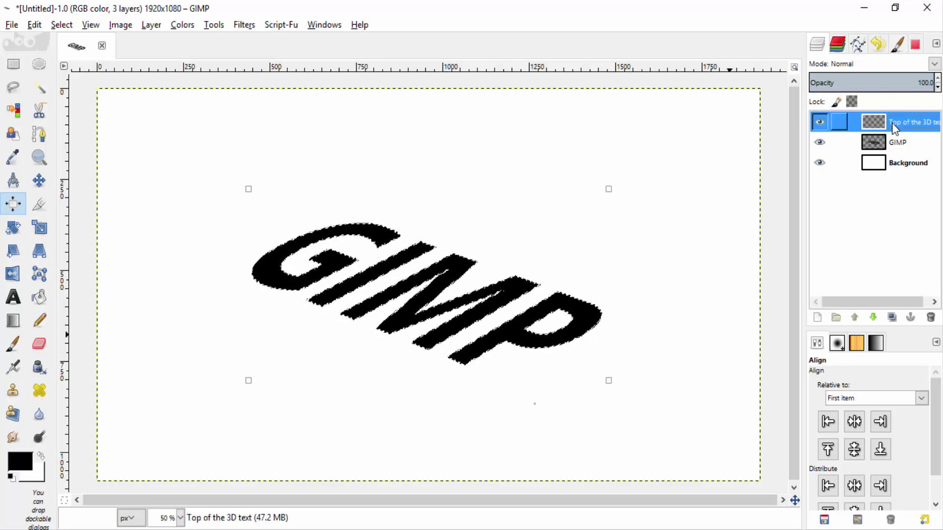
Set the foreground colour to a dark navy blue
left_click(20, 462)
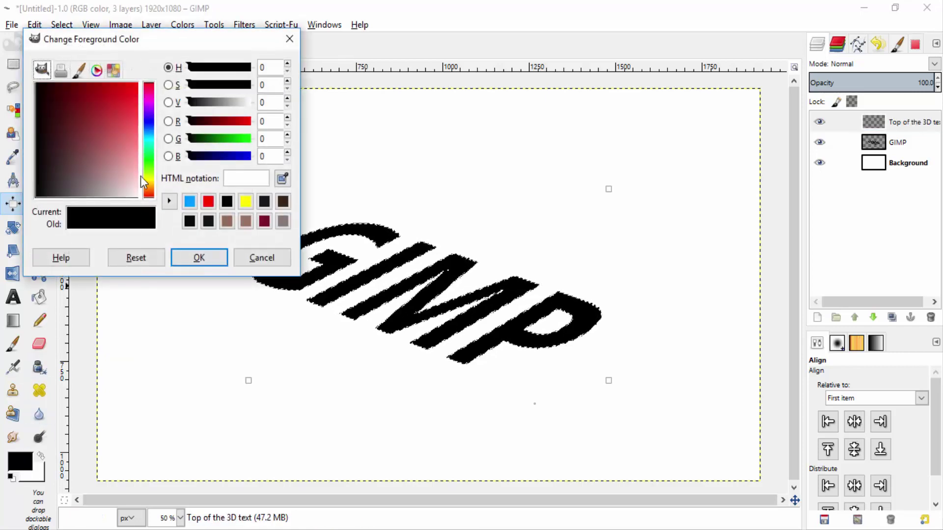
left_click(208, 203)
left_click(189, 203)
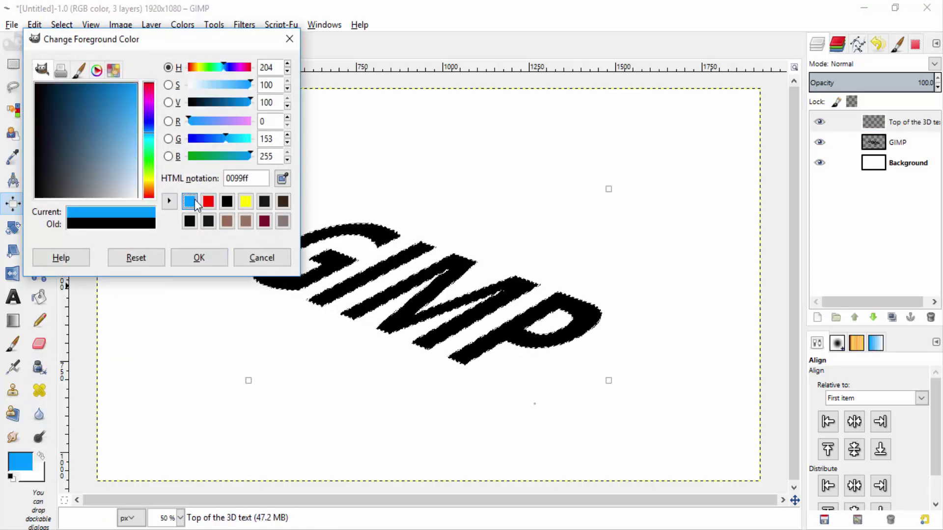
left_click_drag(81, 99, 114, 69)
left_click_drag(148, 133, 148, 120)
left_click(99, 90)
left_click_drag(99, 90, 73, 90)
left_click(195, 257)
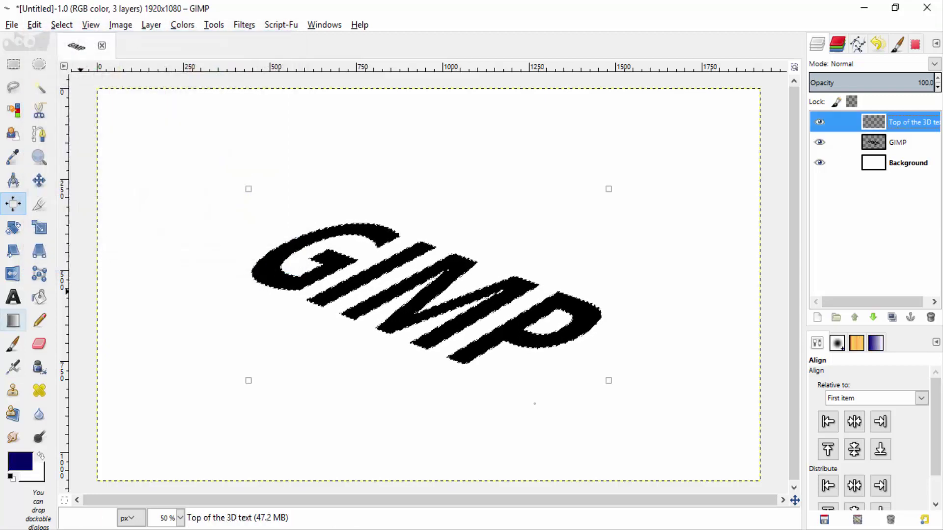
Bucket-fill the selected letters with the navy colour
left_click(39, 297)
left_click(274, 284)
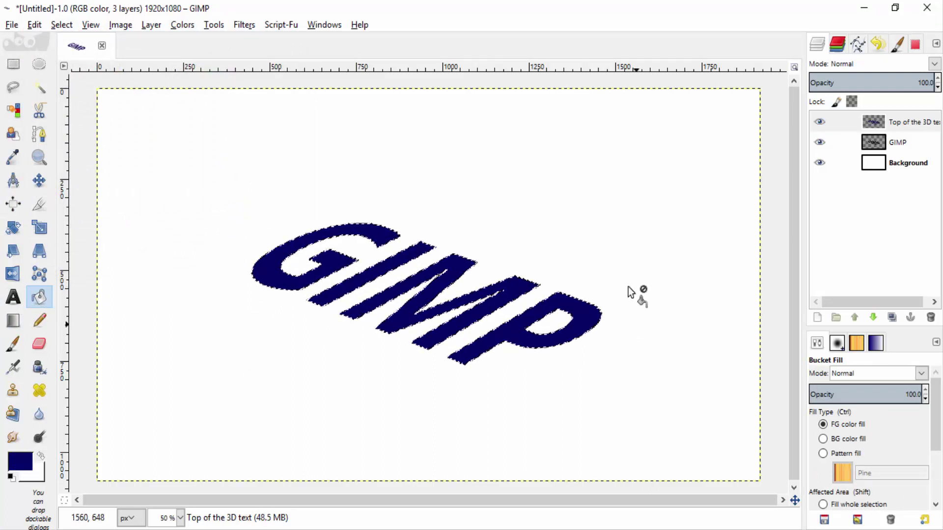
left_click(71, 25)
Add a new empty layer on top of the stack
left_click(71, 27)
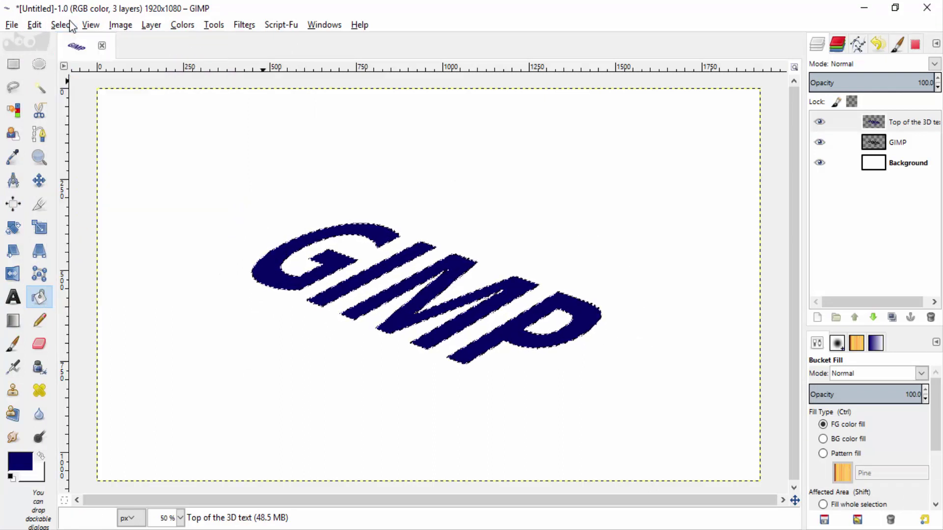
left_click(821, 318)
left_click(811, 435)
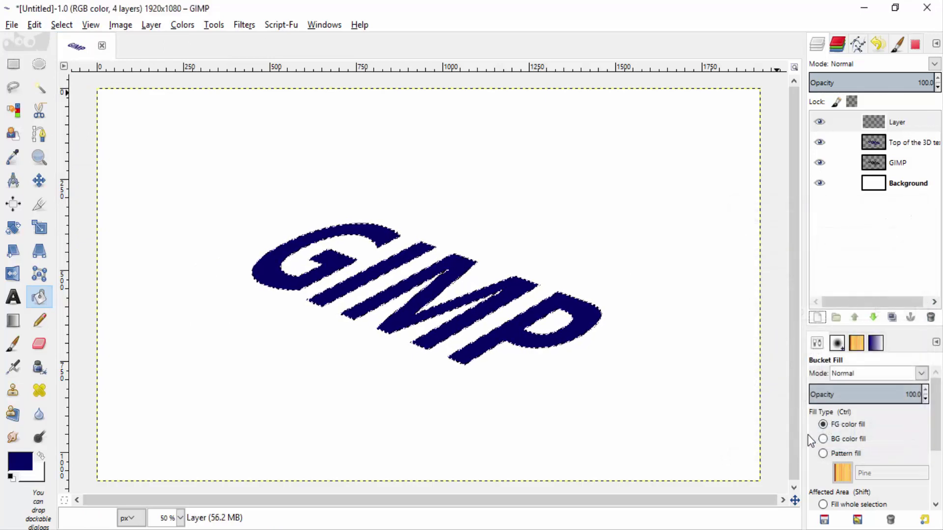
Fill the letters bright blue (203fff) on the new layer, then select none
left_click(19, 461)
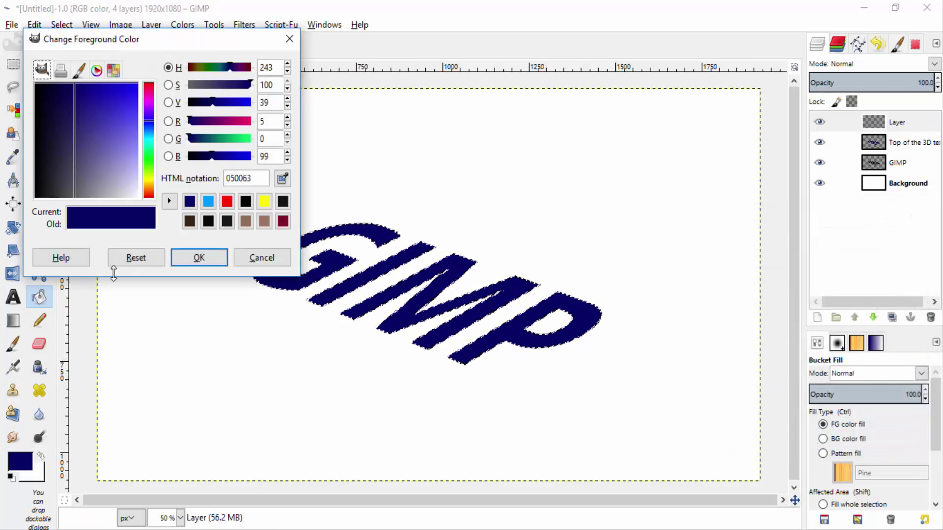
left_click_drag(149, 138, 141, 125)
left_click(136, 85)
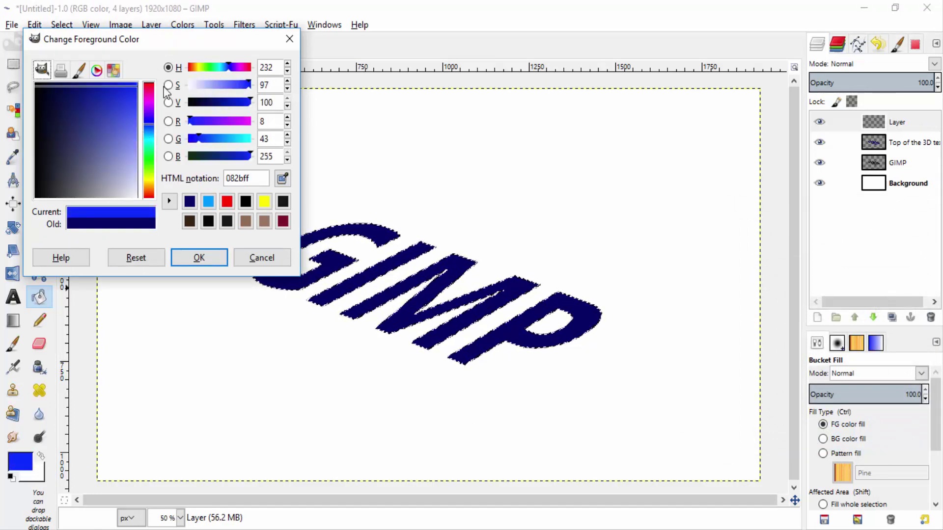
left_click(198, 258)
left_click(307, 269)
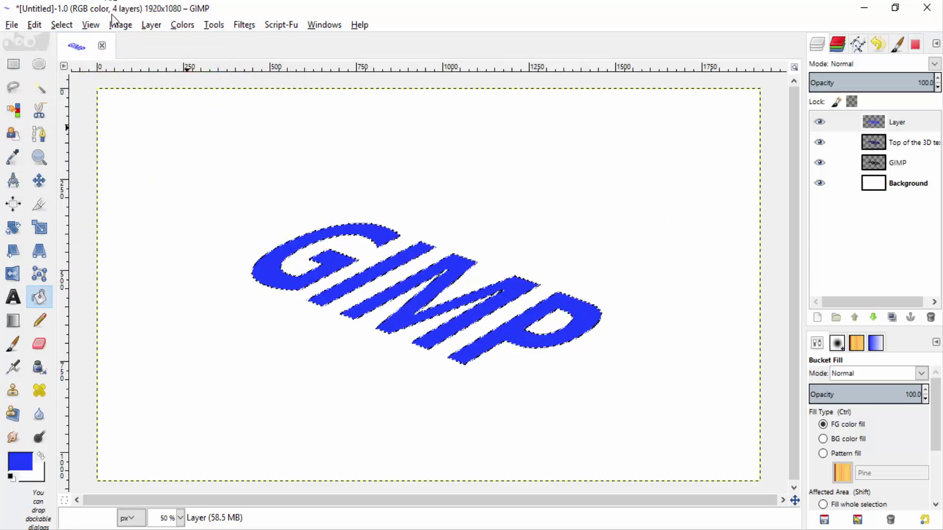
left_click(62, 25)
left_click(68, 58)
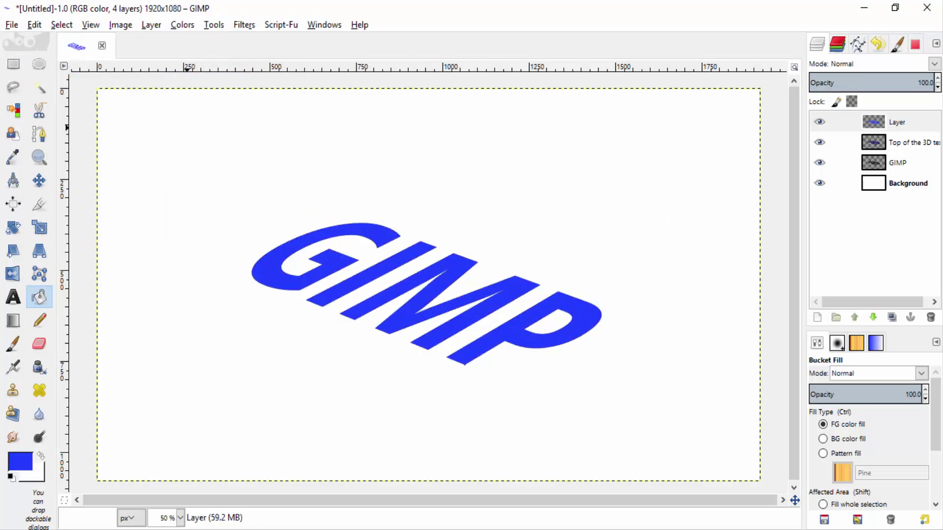
Rename the blue layer Thickness and lower it beneath the top face layer
double_click(896, 123)
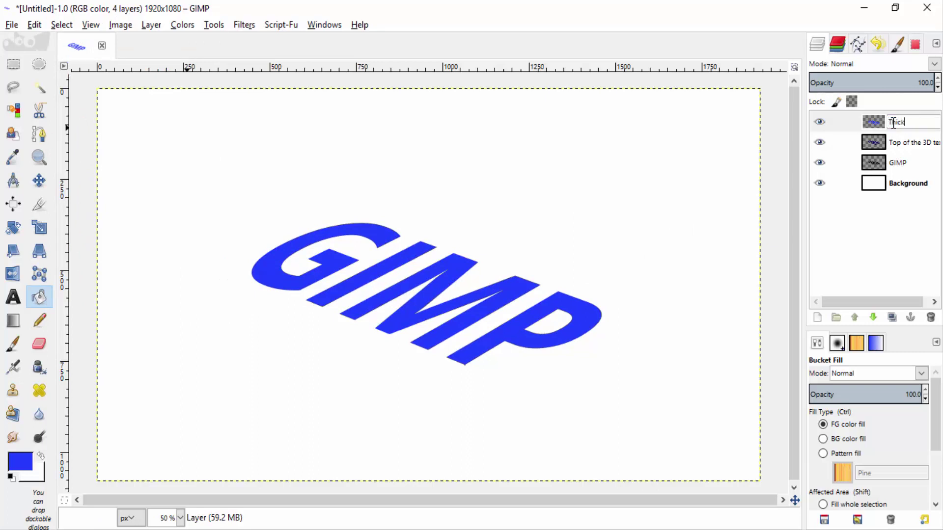
key("Return")
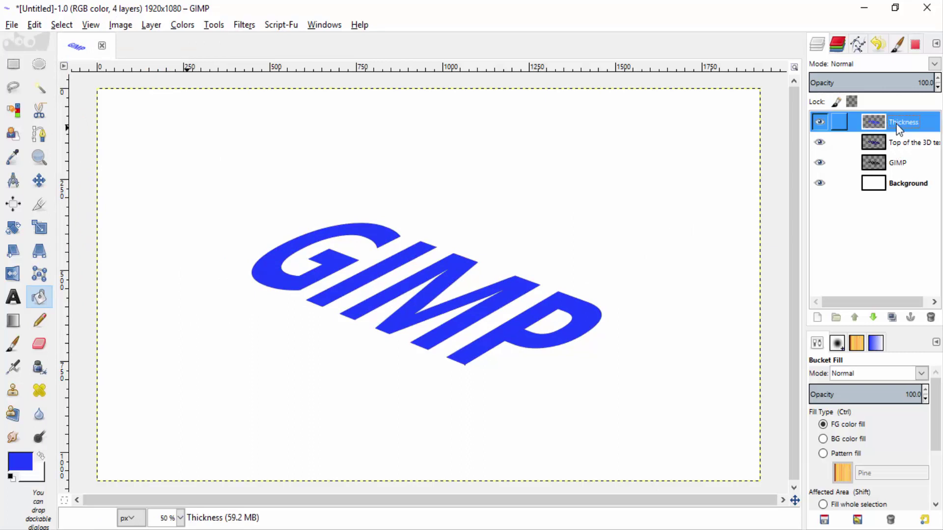
left_click(873, 317)
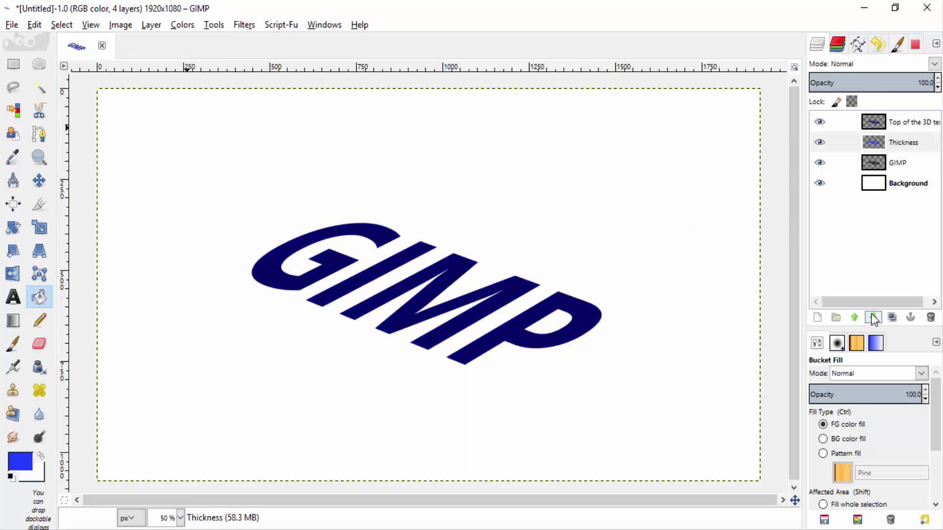
left_click(910, 145)
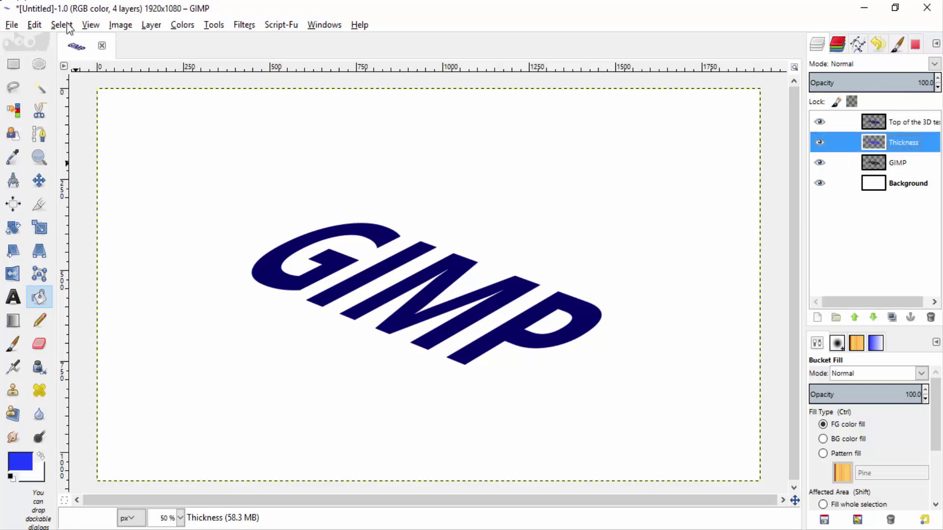
Apply Motion Blur to Thickness with length 50 and angle 270
left_click(244, 25)
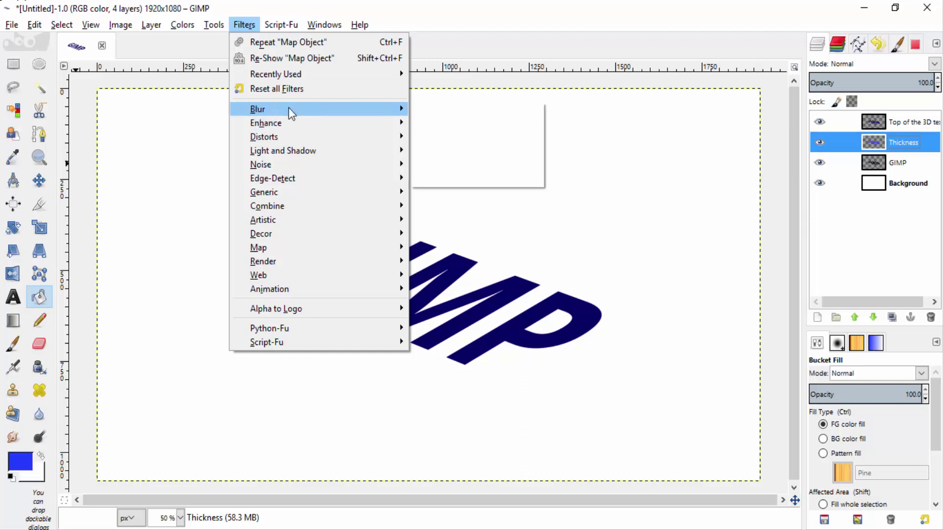
mouse_move(288, 109)
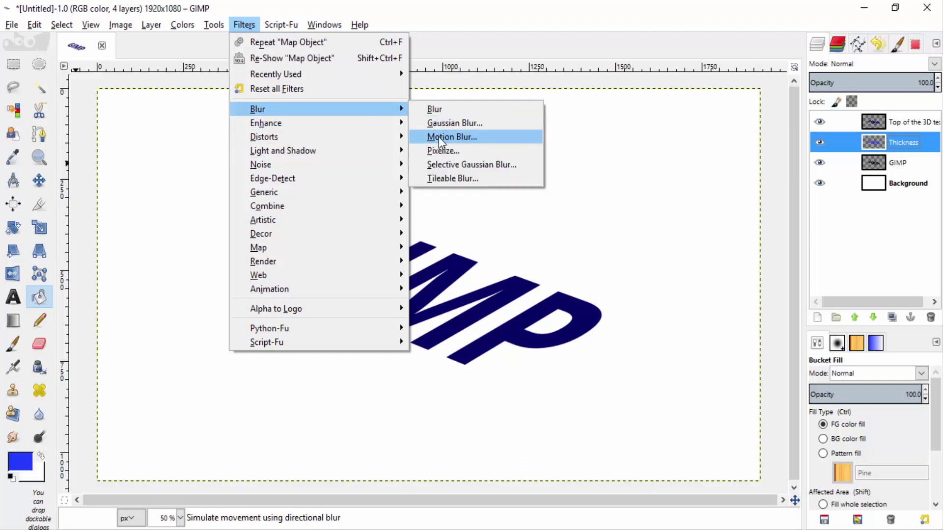
left_click(439, 137)
double_click(551, 424)
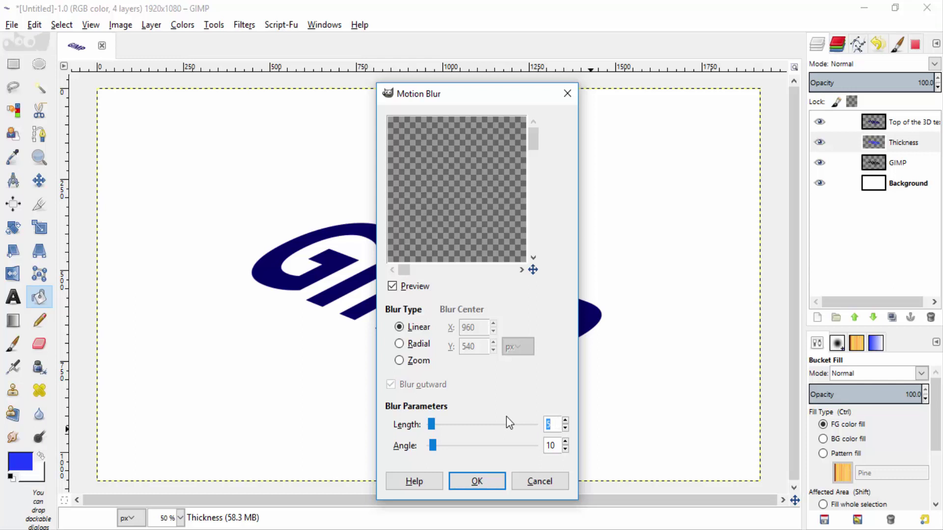
type("50")
key("Tab")
type("270")
left_click(556, 426)
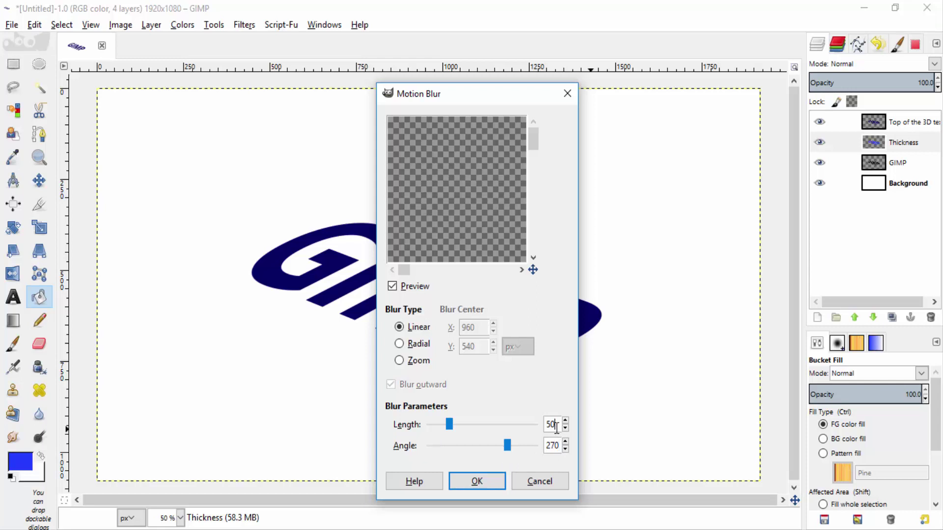
left_click(476, 481)
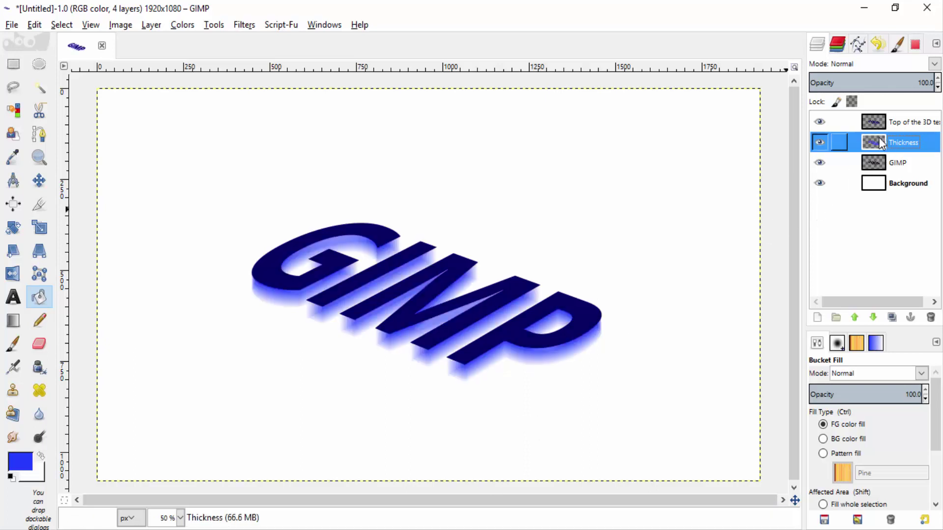
Duplicate the Thickness layer many times, reaching about 38 layers in total
left_click(892, 318)
left_click(892, 318)
left_click(892, 319)
left_click(892, 318)
left_click(892, 319)
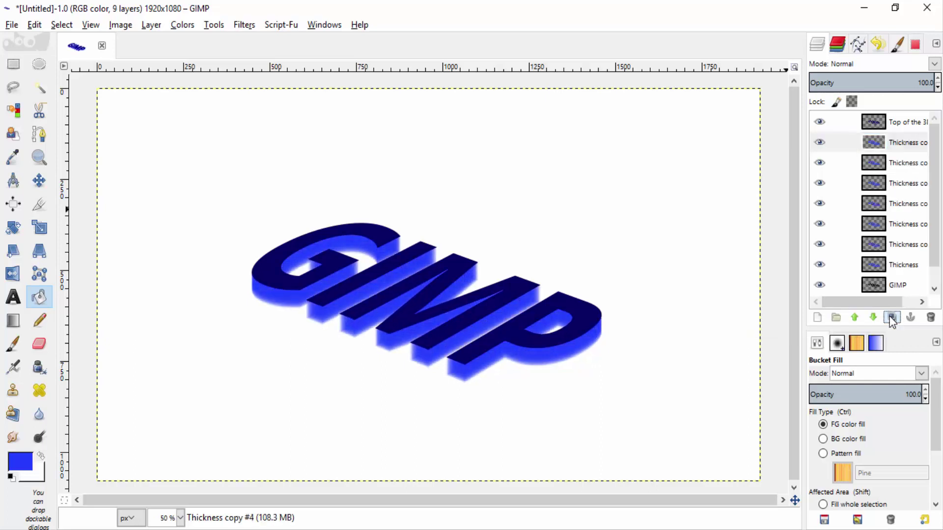
left_click(892, 318)
left_click(892, 319)
left_click(892, 318)
left_click(892, 318)
left_click(892, 318)
left_click(892, 319)
left_click(892, 318)
left_click(892, 318)
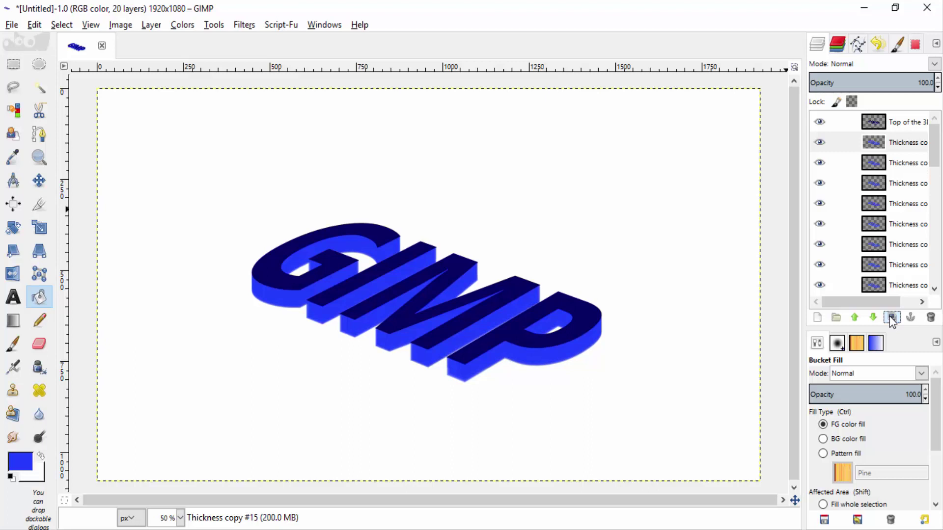
left_click(892, 318)
left_click(892, 319)
left_click(892, 318)
left_click(892, 318)
left_click(892, 318)
left_click(892, 318)
left_click(892, 319)
left_click(892, 319)
left_click(892, 318)
left_click(892, 318)
left_click(892, 319)
left_click(892, 318)
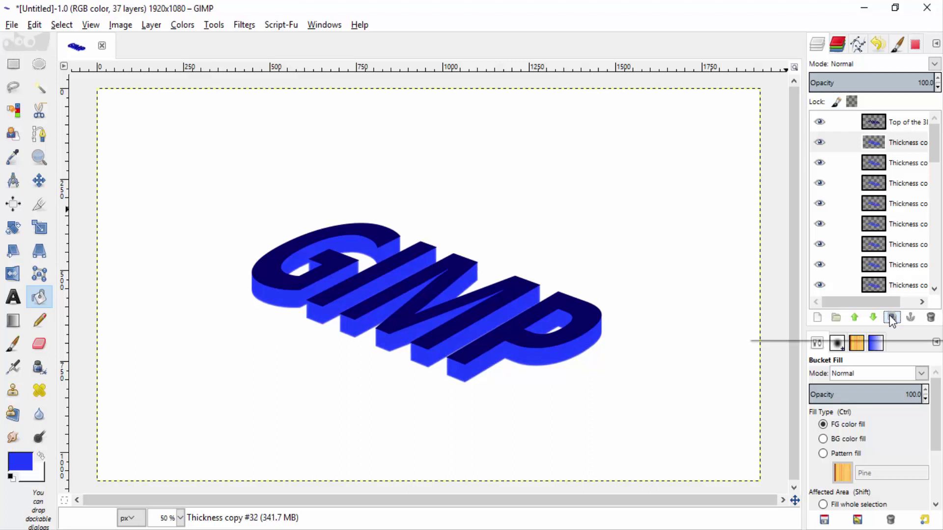
left_click(891, 318)
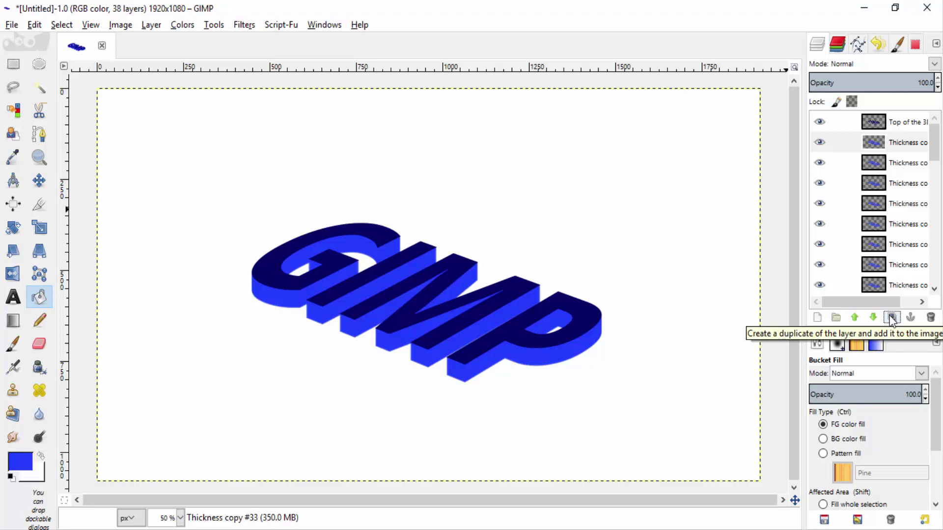
Make the Background layer active and try a yellow foreground colour
scroll(911, 243, "down", 10)
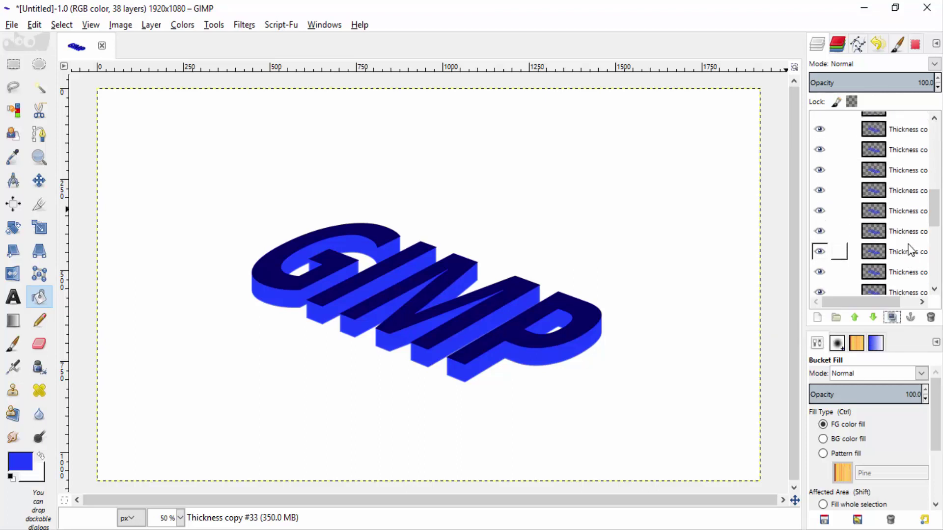
scroll(912, 254, "down", 2)
left_click(908, 284)
left_click(20, 462)
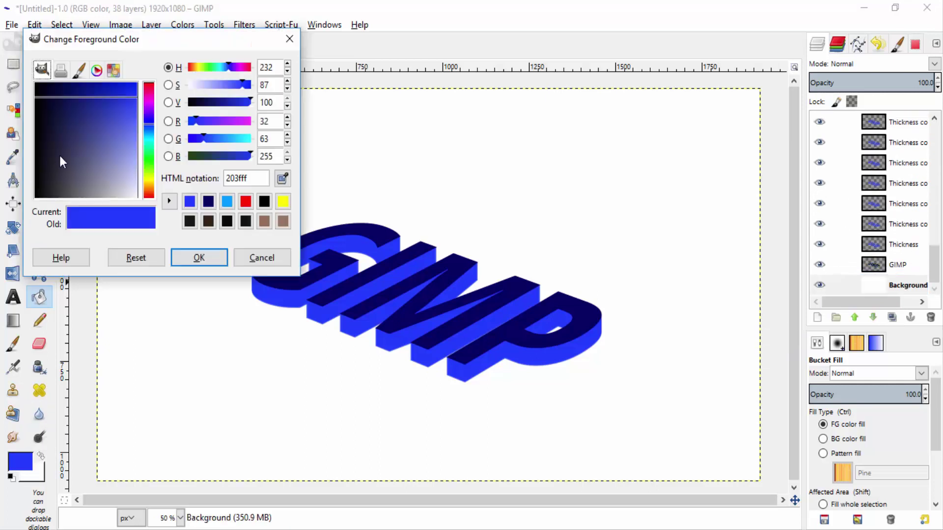
left_click(246, 202)
left_click(283, 202)
left_click(220, 367)
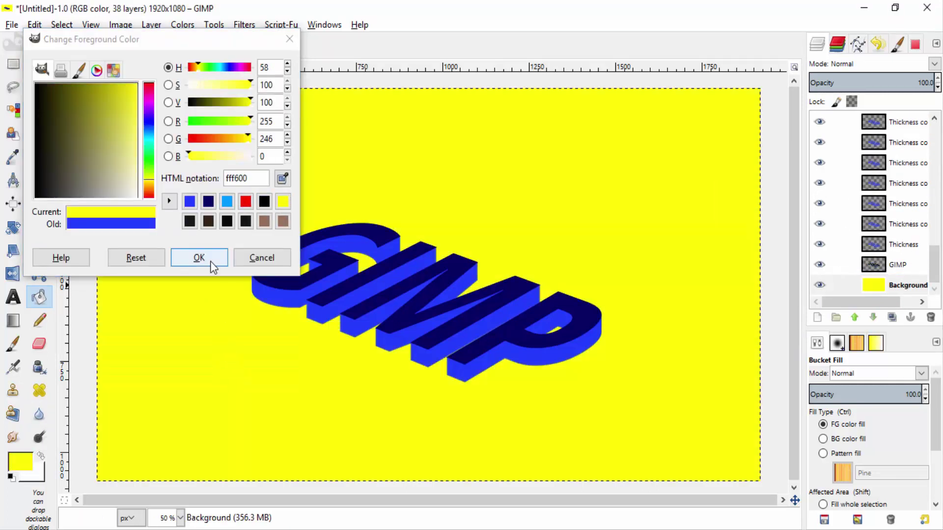
left_click(210, 261)
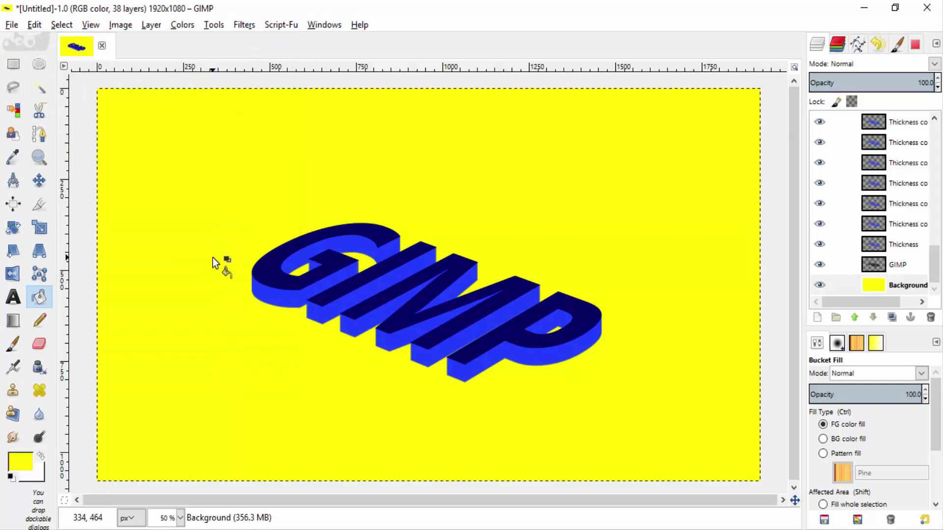
Set the foreground to medium gray 888888 and bucket-fill the background
left_click(20, 462)
left_click_drag(74, 192, 90, 231)
left_click(199, 258)
left_click(222, 308)
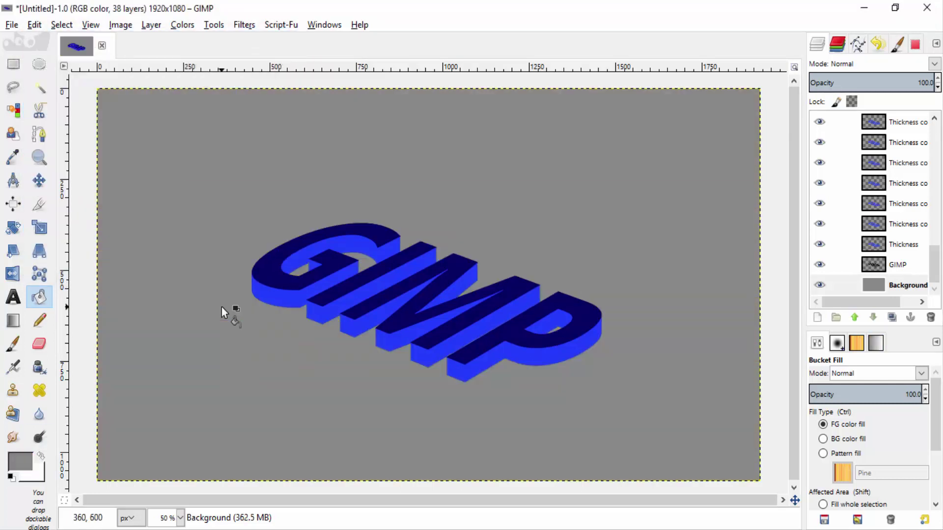